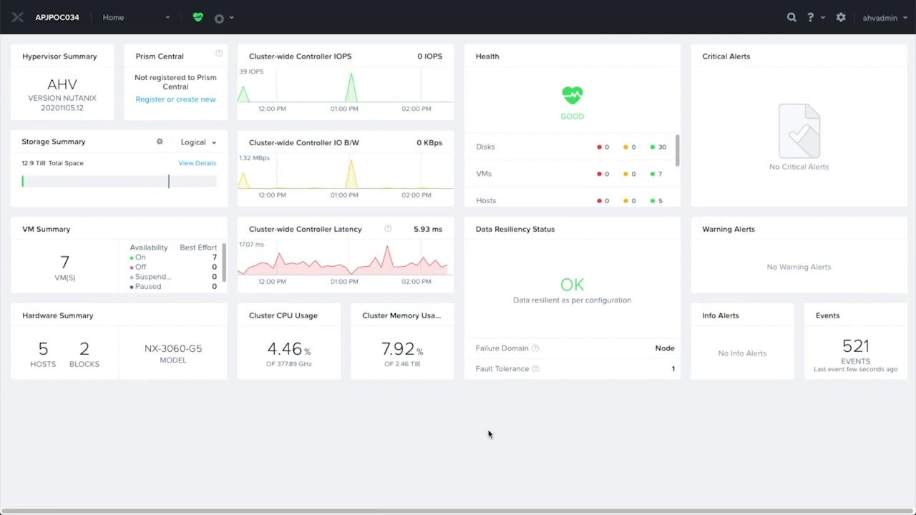
Open the Network page and scroll through the vs0 topology of VMs, five hosts and physical switches.
click(116, 18)
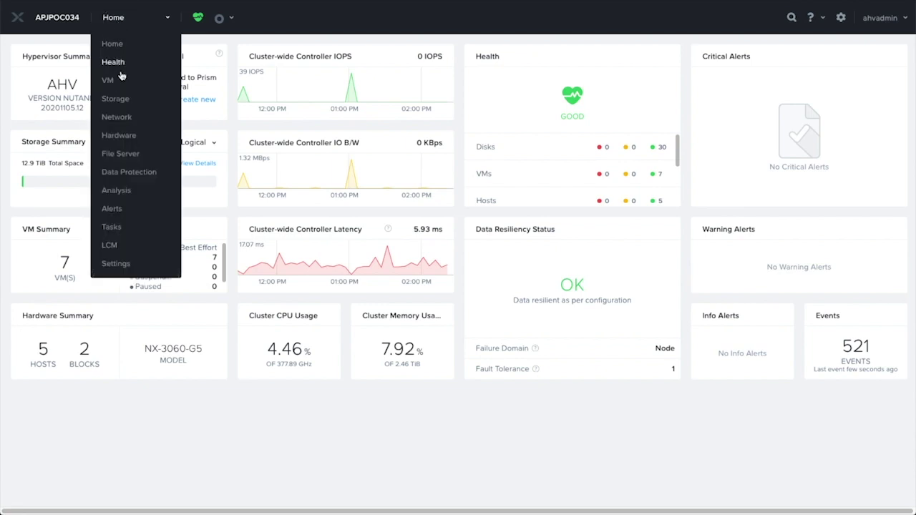
click(116, 117)
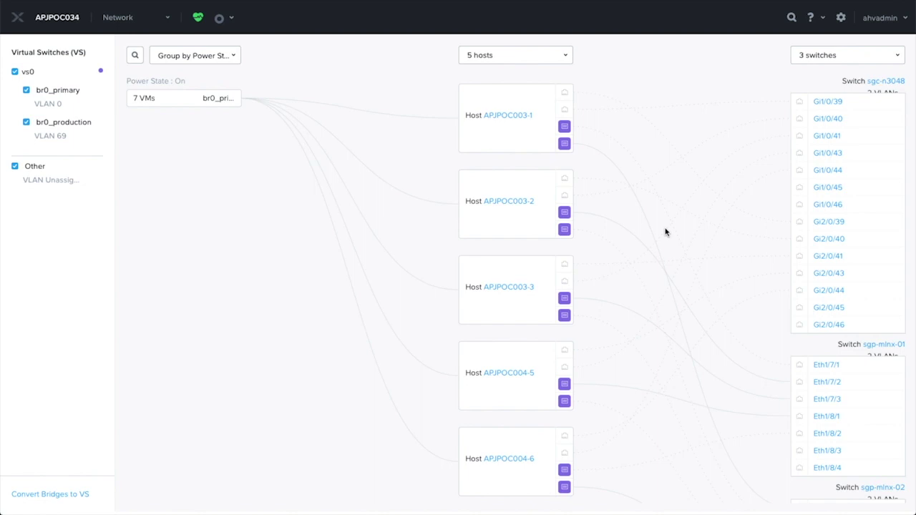
scroll(665, 231, down, 2)
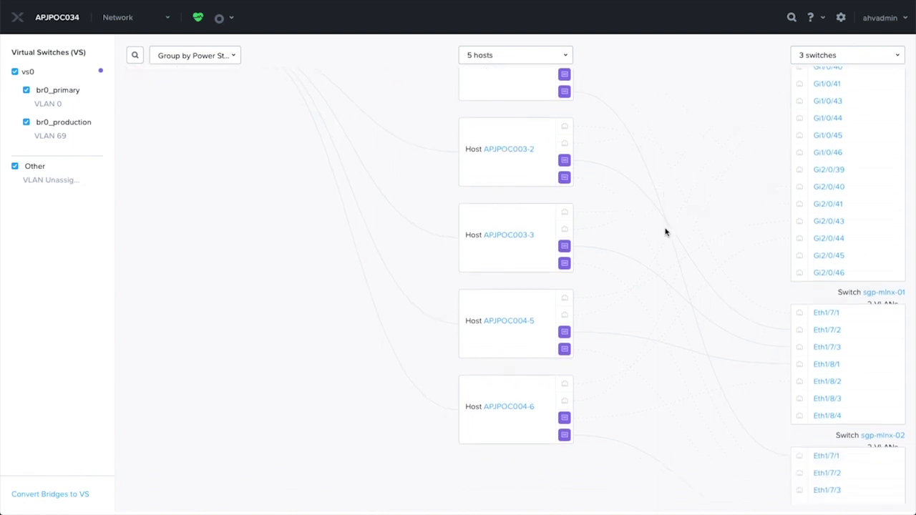
scroll(664, 231, down, 2)
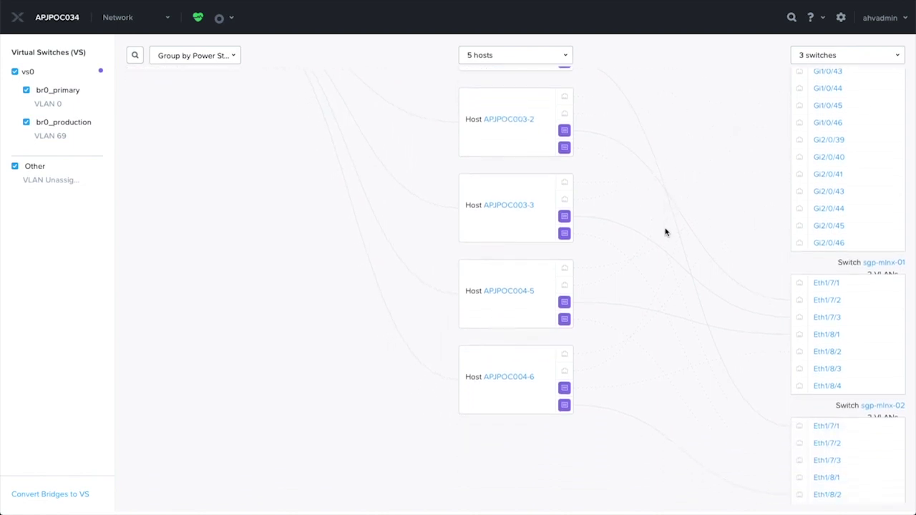
scroll(665, 231, up, 1)
scroll(665, 231, up, 2)
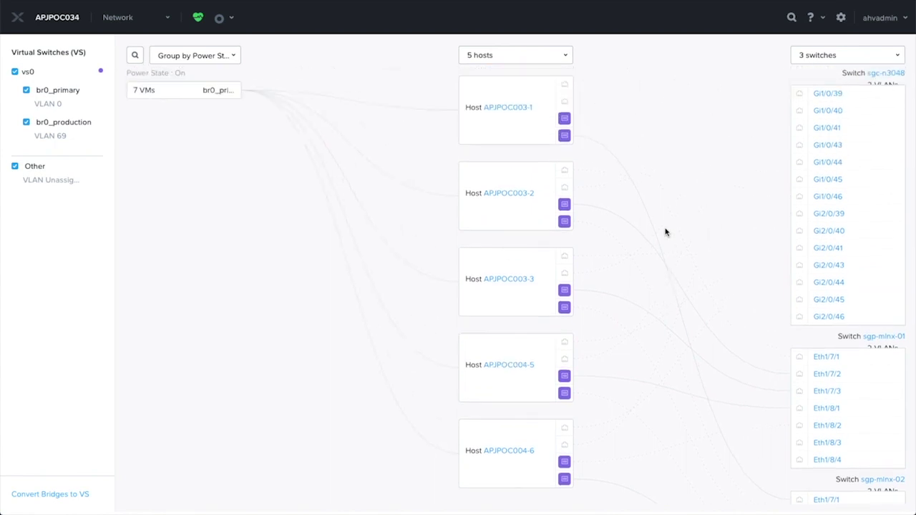
scroll(665, 231, up, 1)
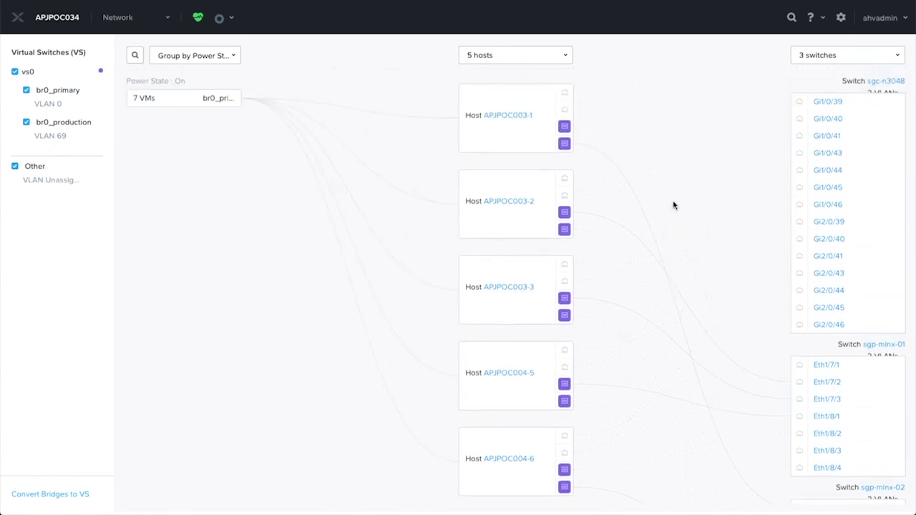
Show the Virtual Switch list in Network Configuration, listing vs0 on bridge br0 with Active-Backup bond.
click(843, 17)
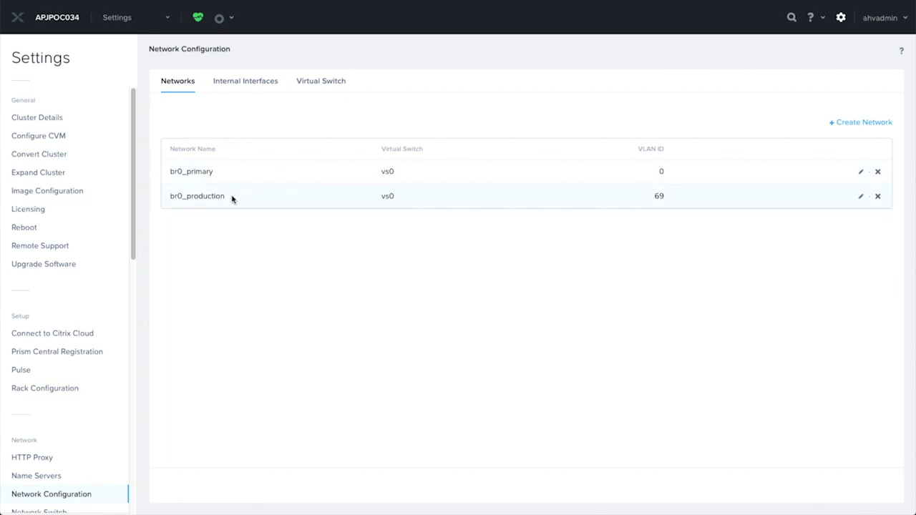
click(309, 82)
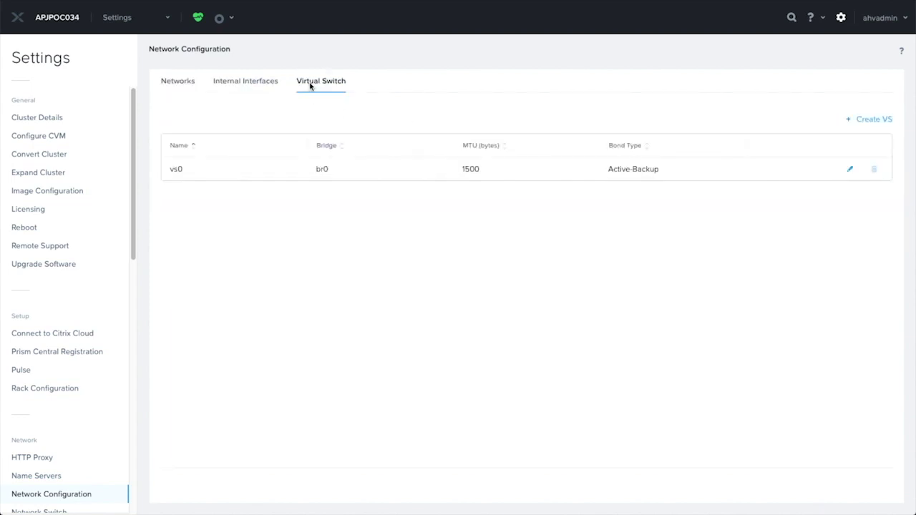
Create virtual switch vs1 with description 'Production Network for Virtual Machines' and proceed to uplink configuration.
click(863, 121)
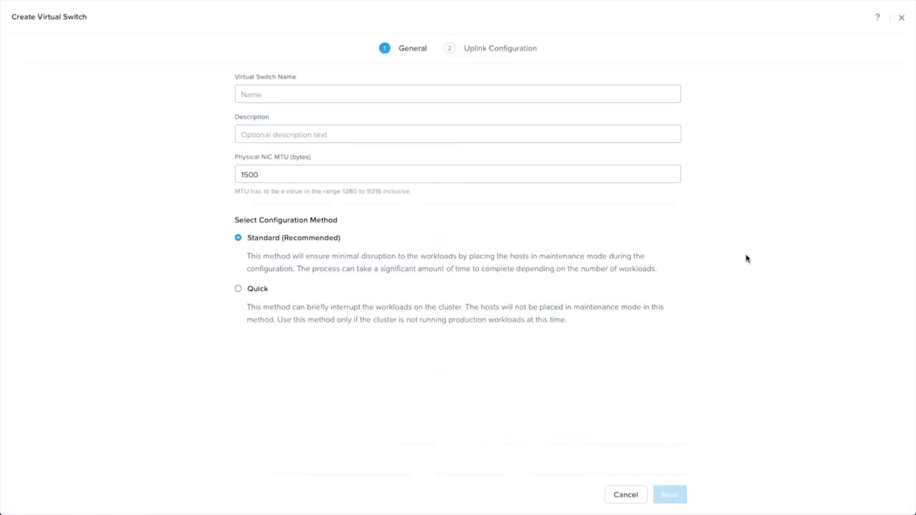
click(460, 93)
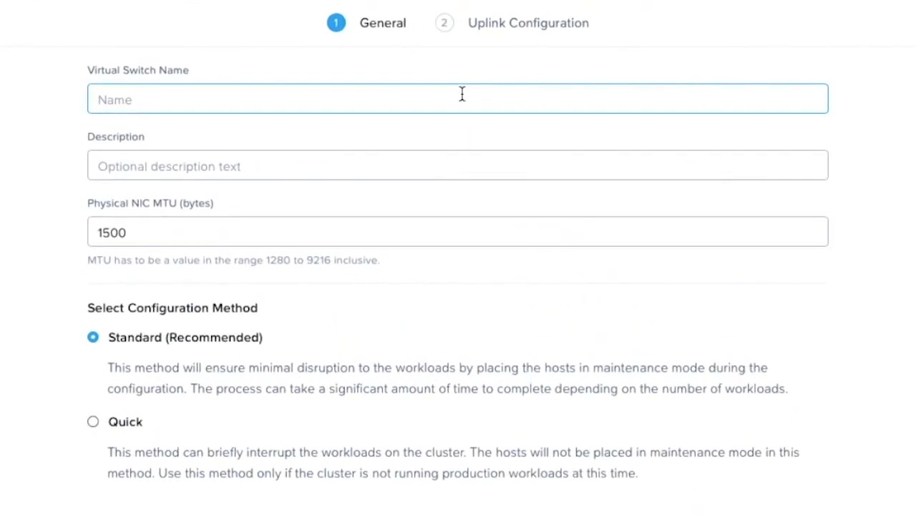
text(vs1)
click(449, 156)
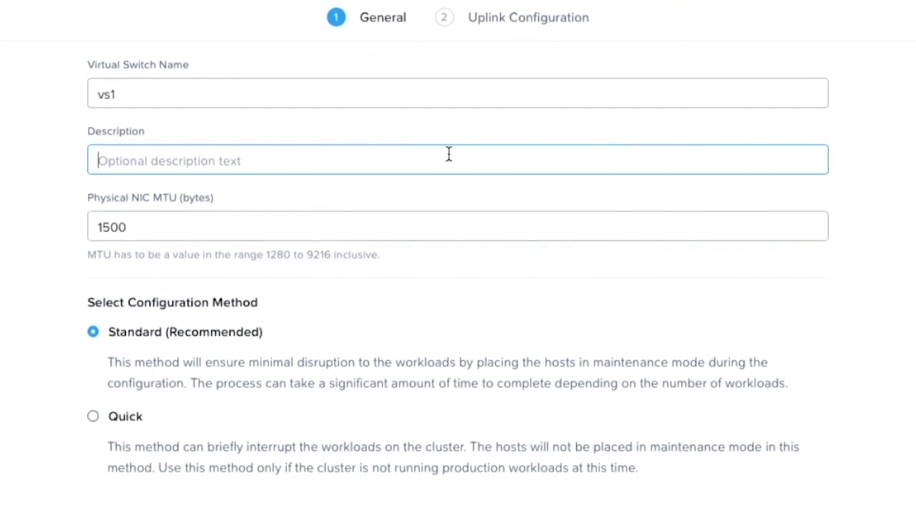
text(Production Net)
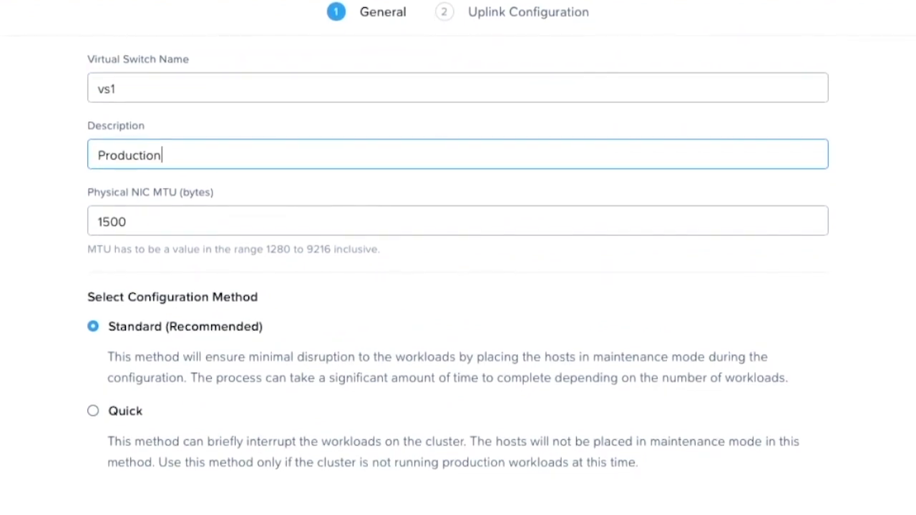
text(work for )
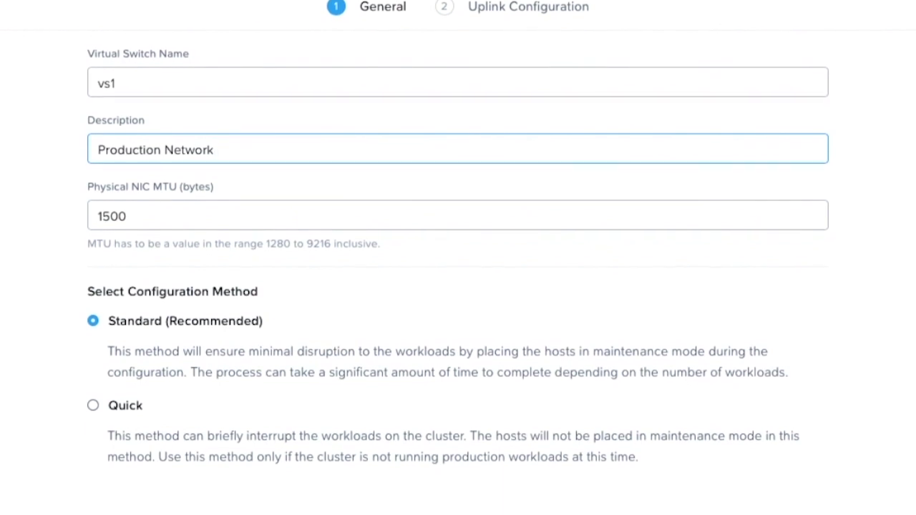
text(Virtual Mac)
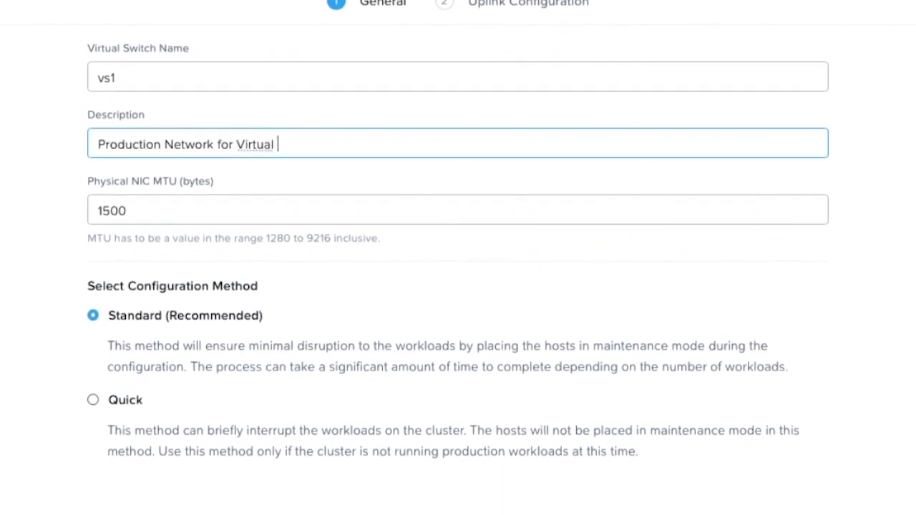
text(hines)
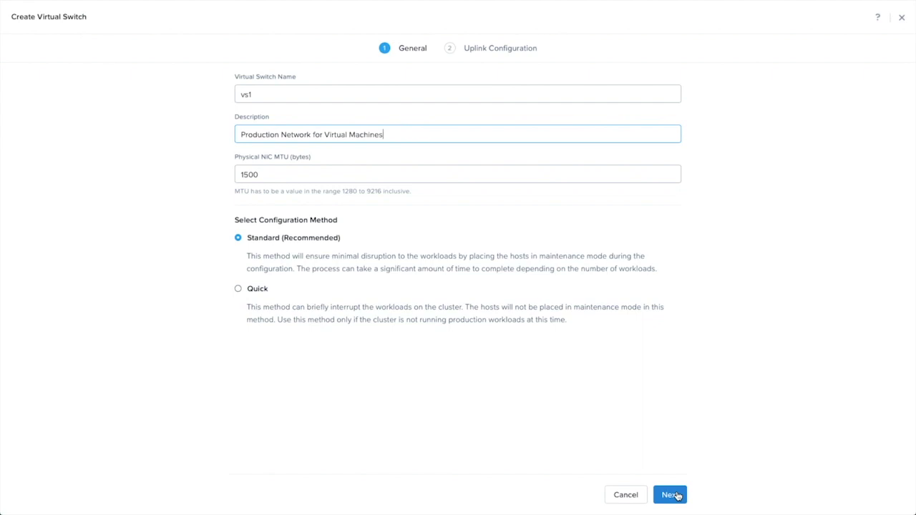
click(672, 495)
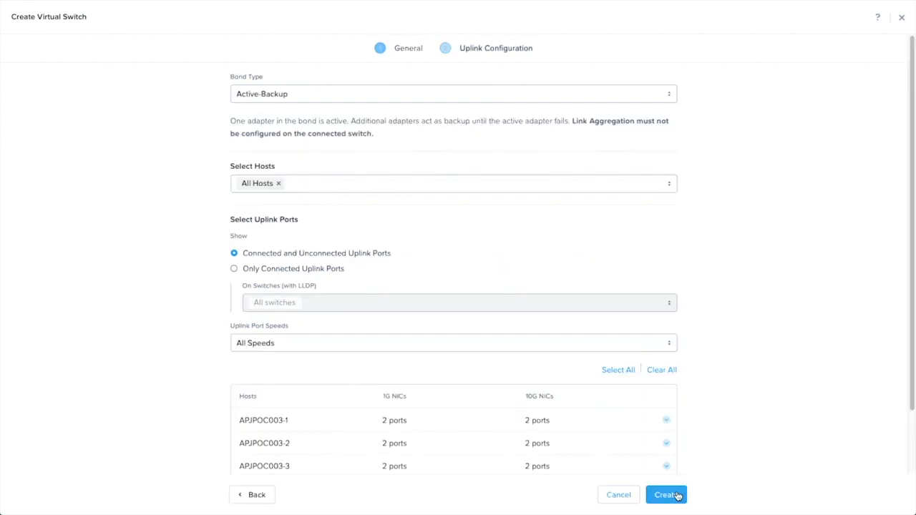
Set vs1's bond type to Active-Backup and apply it to All Hosts.
click(395, 100)
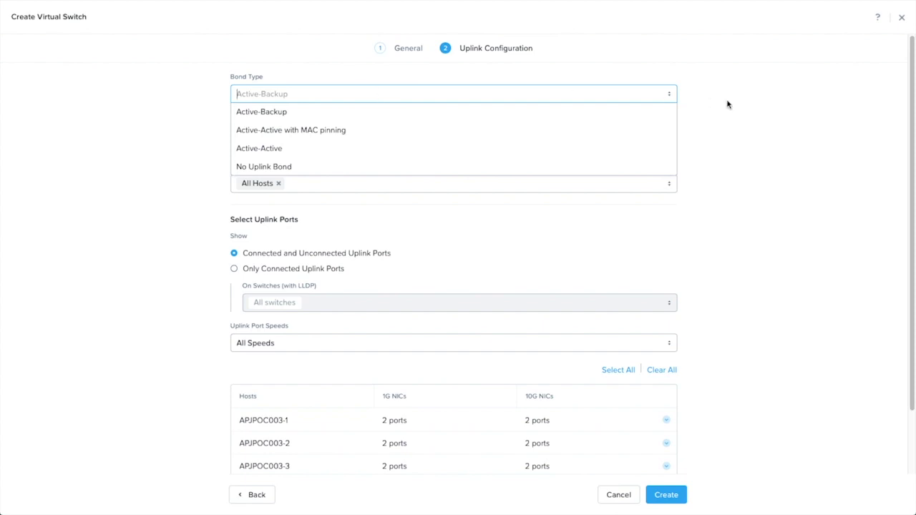
click(600, 111)
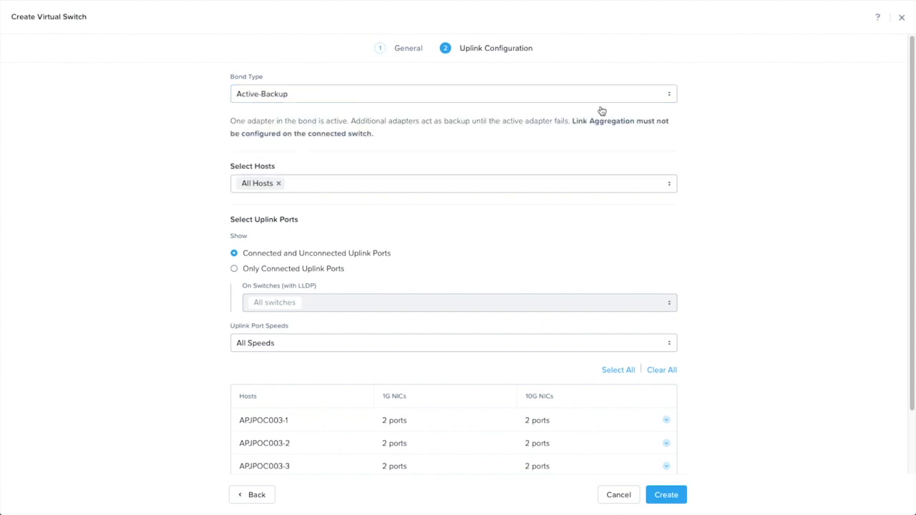
click(279, 184)
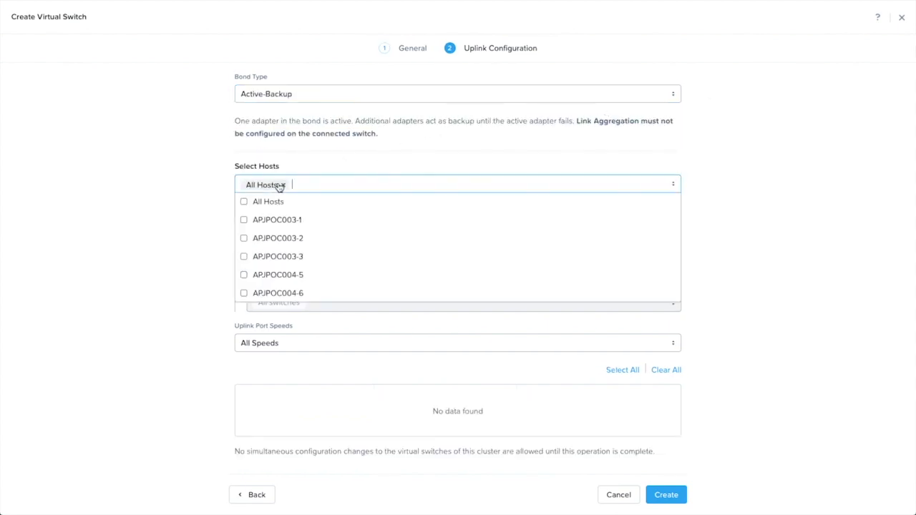
click(244, 202)
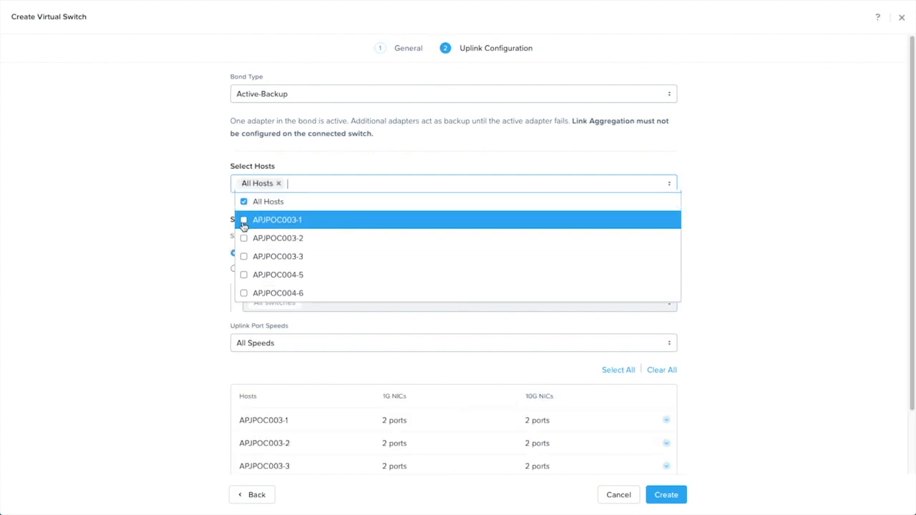
click(203, 213)
Filter uplinks to connected ports on physical switch sgc-n3048.
scroll(198, 249, down, 2)
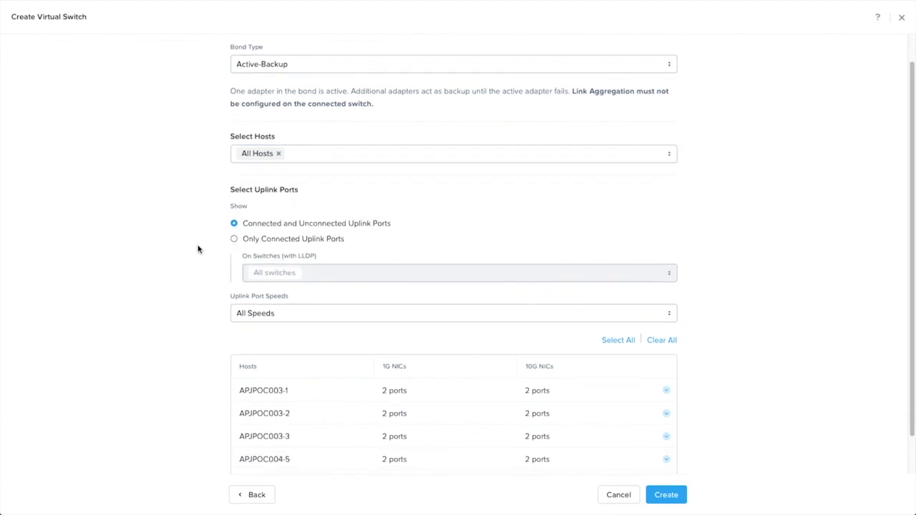
click(234, 198)
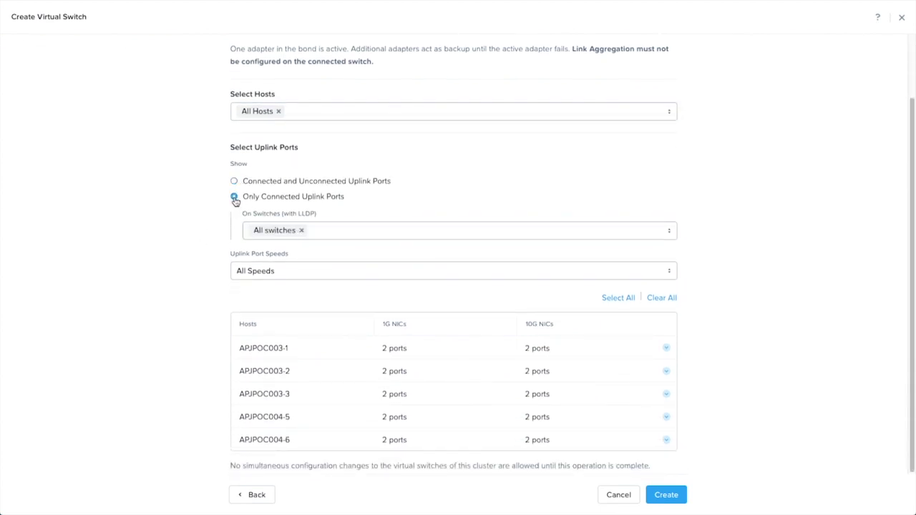
click(301, 230)
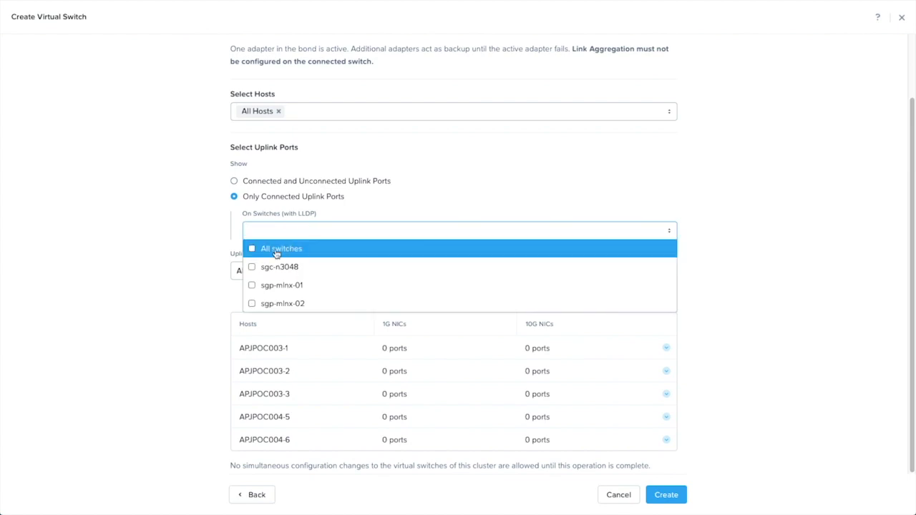
click(251, 267)
click(217, 239)
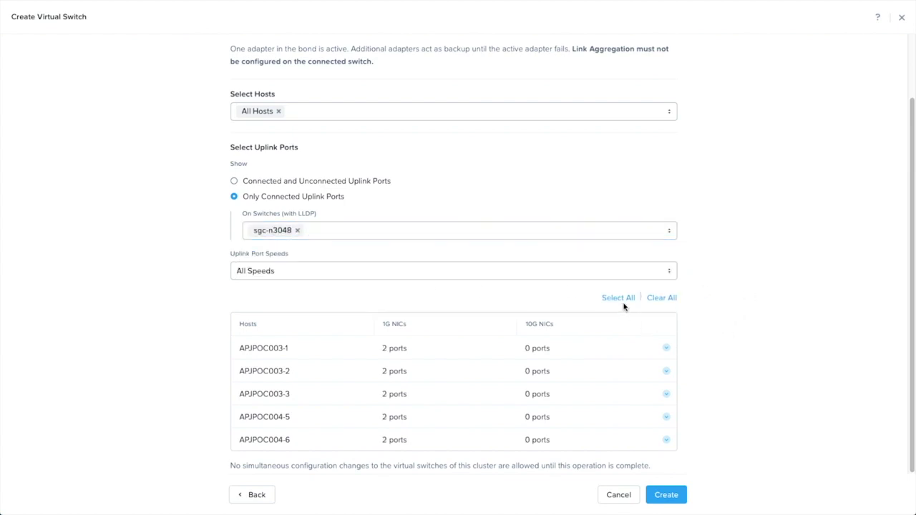
Expand hosts APJPOC003-1, 003-2, 003-3, 004-5 and 004-6 to check their uplink ports.
click(666, 348)
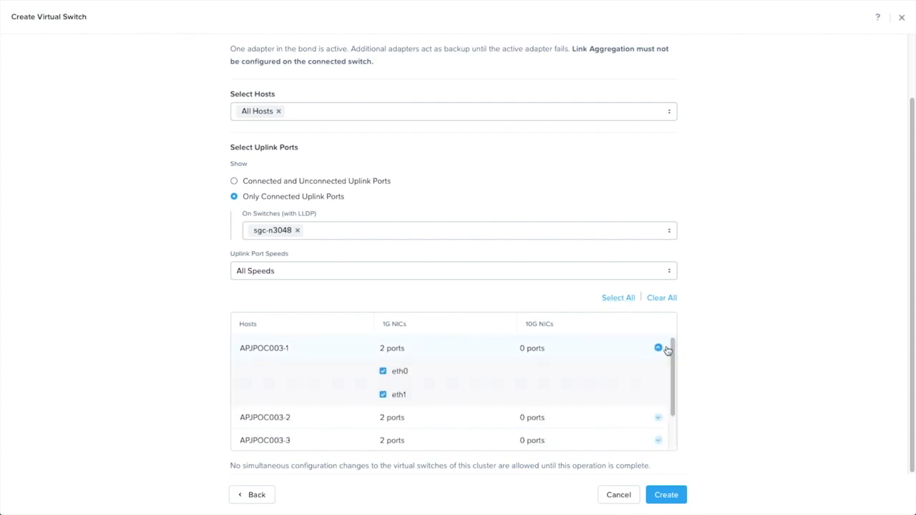
scroll(665, 358, down, 1)
click(659, 370)
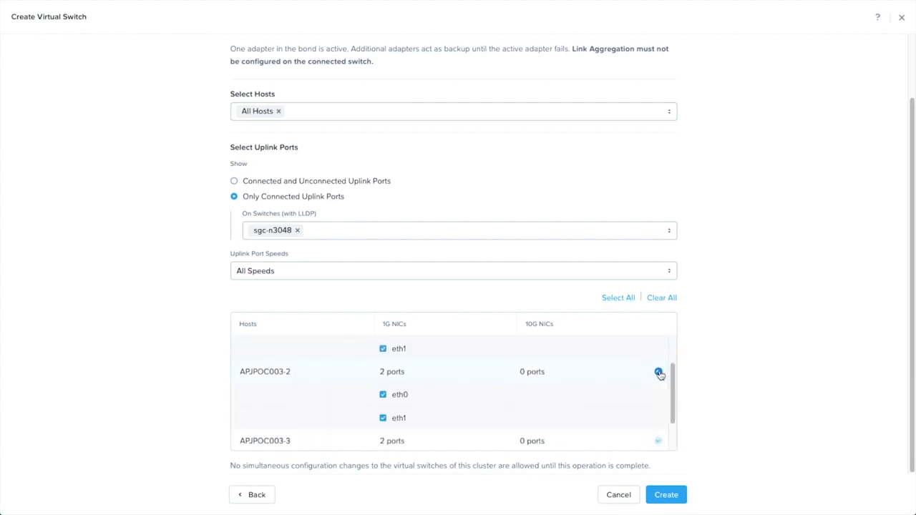
scroll(659, 379, down, 1)
click(659, 406)
scroll(658, 419, down, 1)
click(657, 428)
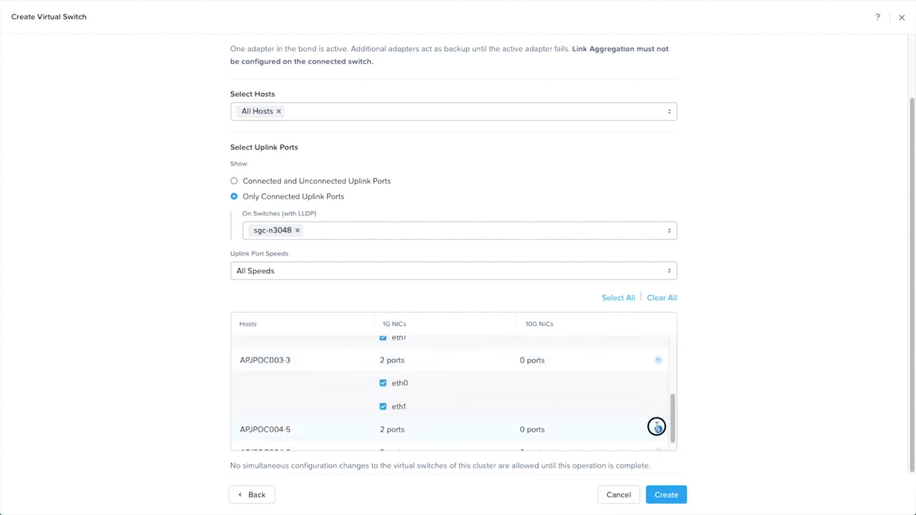
scroll(656, 426, down, 2)
click(659, 441)
scroll(639, 415, down, 2)
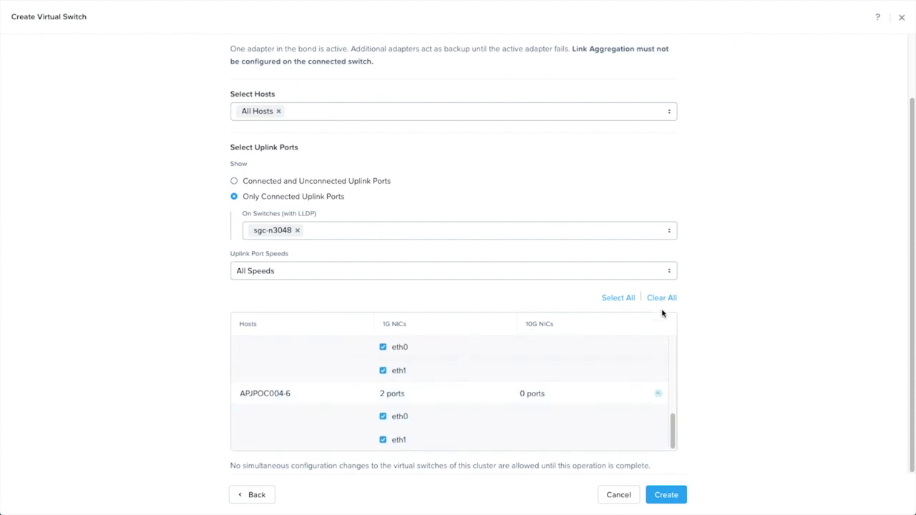
scroll(583, 432, up, 10)
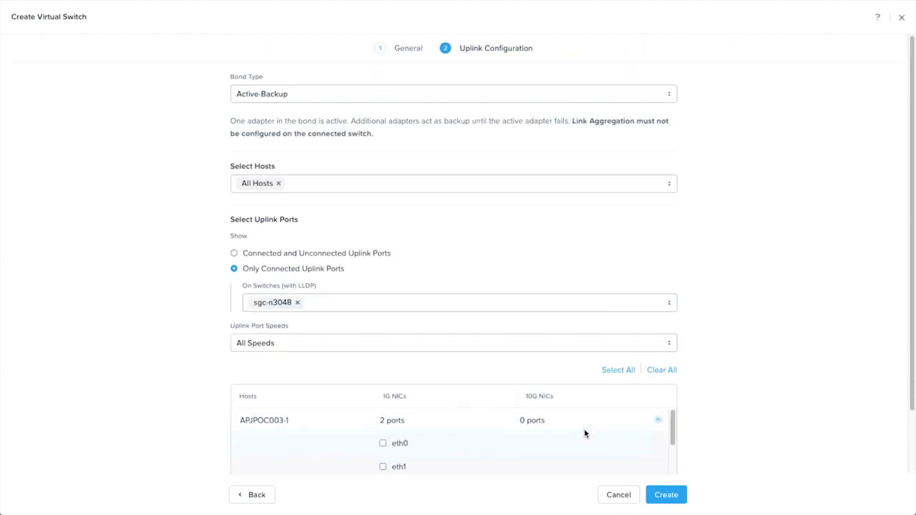
Select every eth0/eth1 uplink port on all hosts and submit creation of vs1.
click(618, 372)
scroll(726, 402, down, 1)
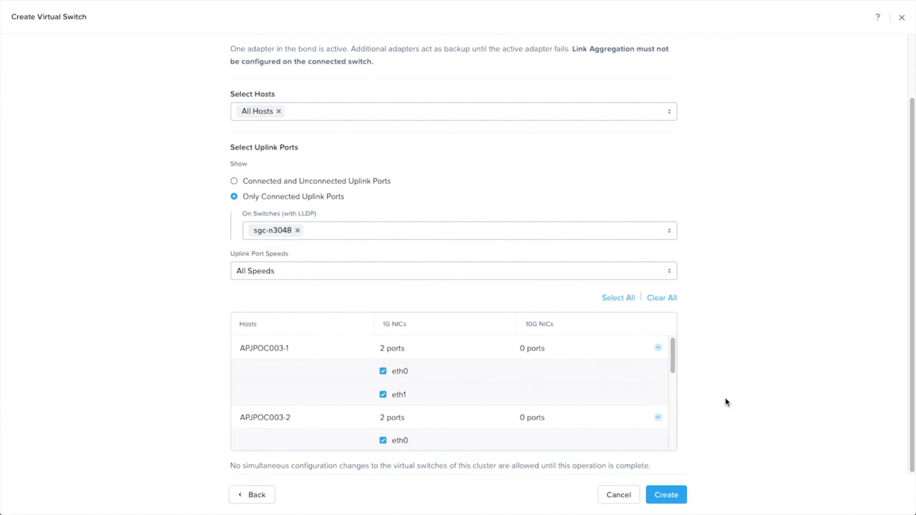
mouse_move(672, 354)
mouse_down()
mouse_move(658, 441)
mouse_move(664, 351)
mouse_up()
click(666, 496)
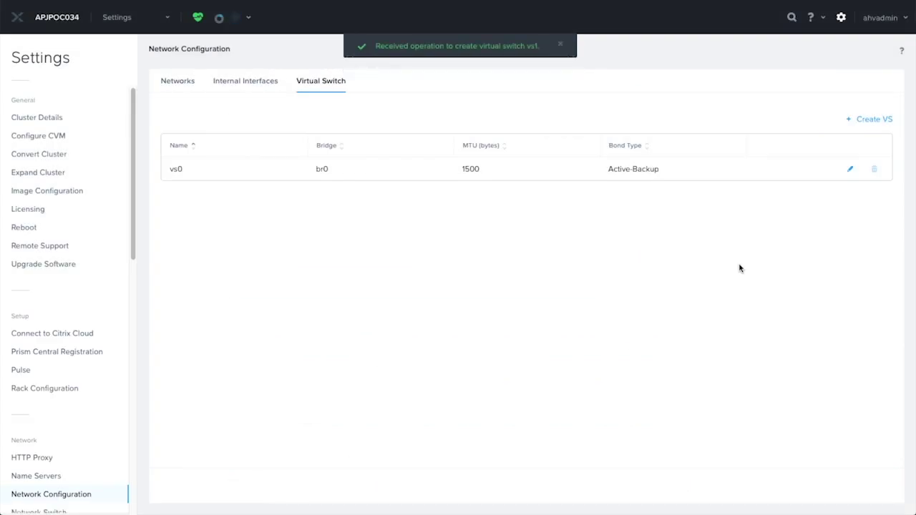
Review the Hypervisor rolling restart subtasks confirming br1 switch config succeeded on every host.
click(248, 17)
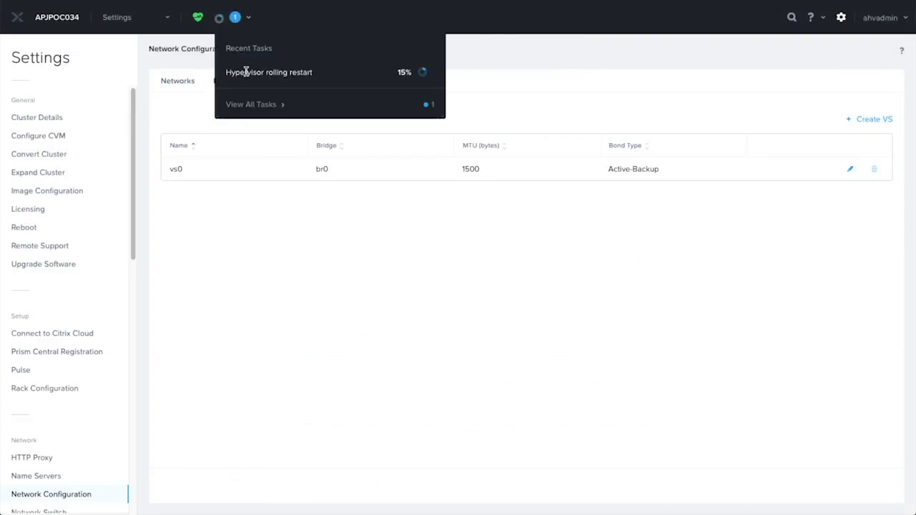
click(245, 103)
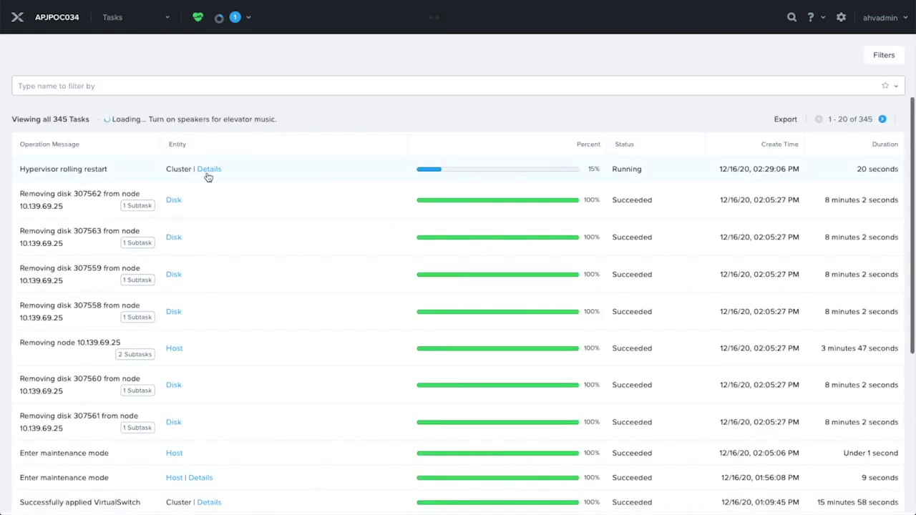
click(208, 169)
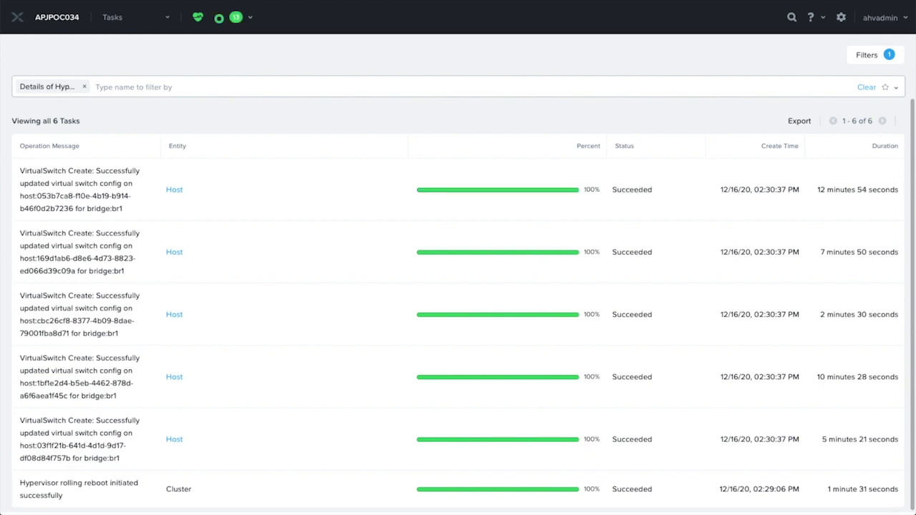
scroll(692, 303, down, 1)
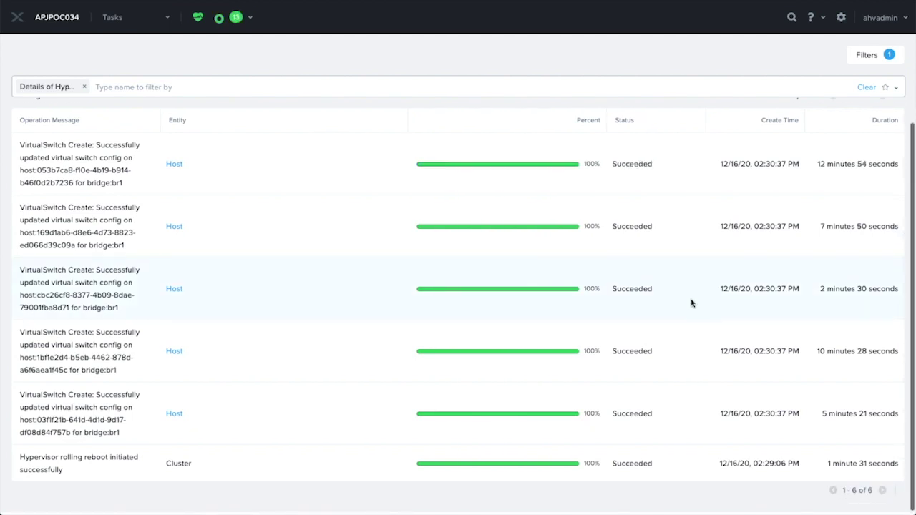
scroll(691, 303, up, 1)
click(120, 20)
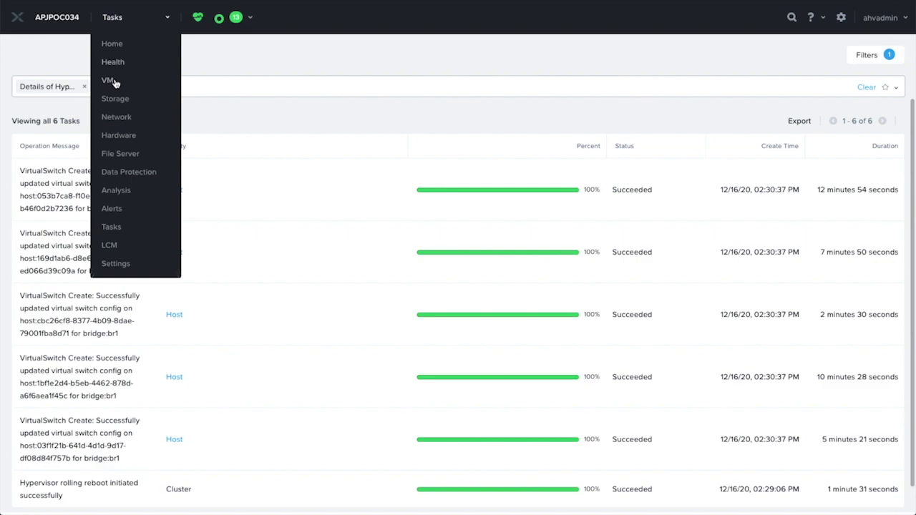
click(120, 116)
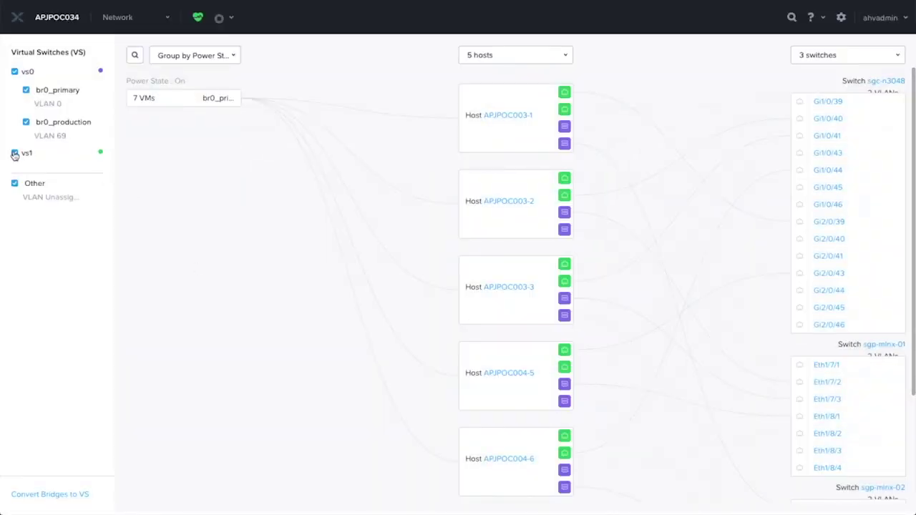
Inspect host APJPOC003-1's network diagram to confirm vs1 on br1 with active-backup bond br1-up.
click(15, 154)
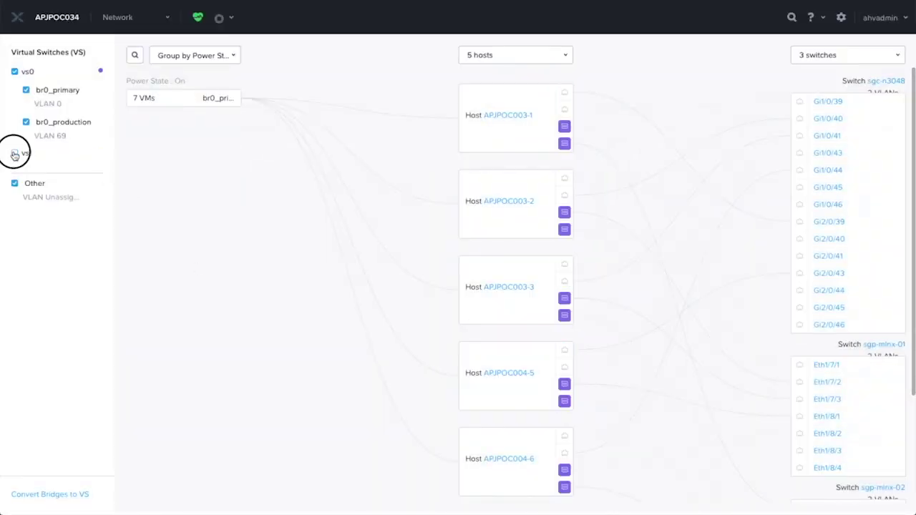
click(15, 73)
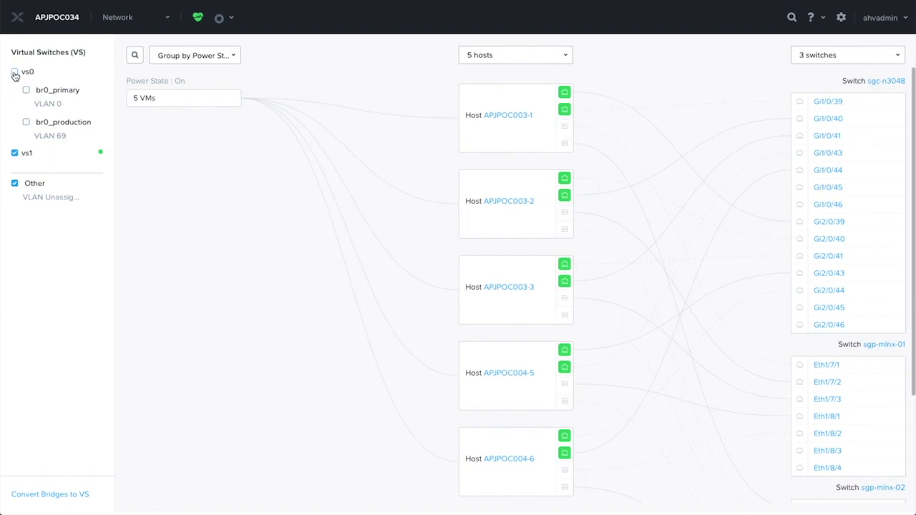
click(15, 73)
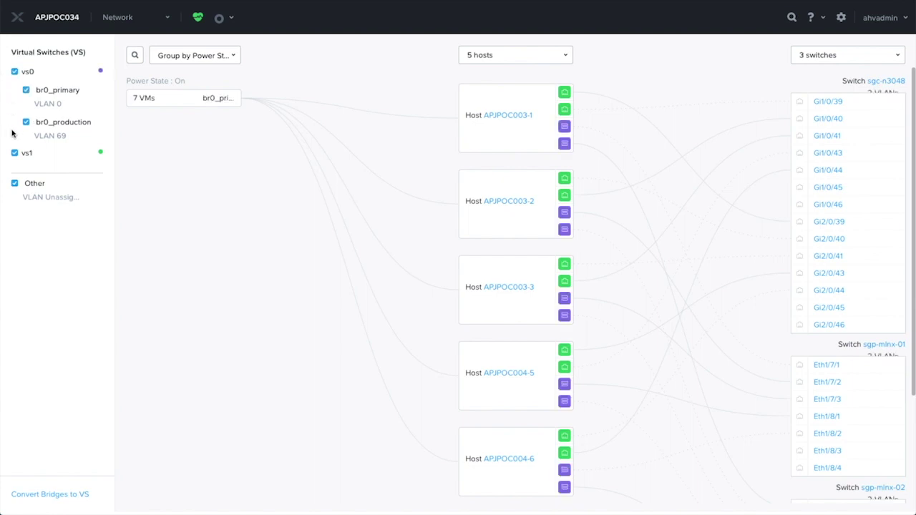
click(512, 118)
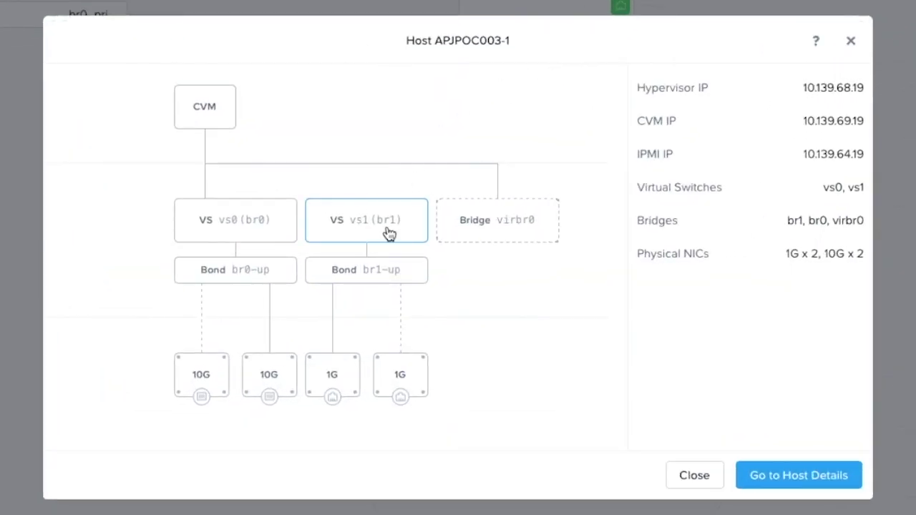
click(389, 234)
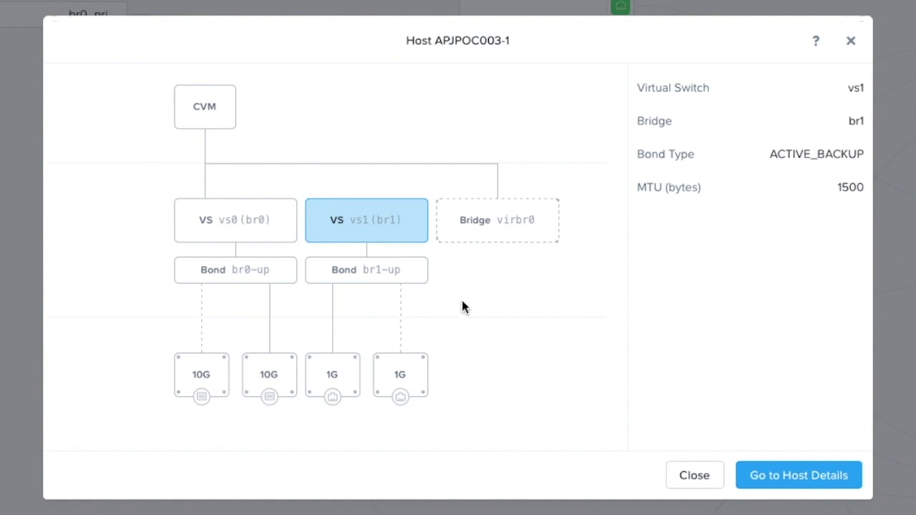
click(391, 280)
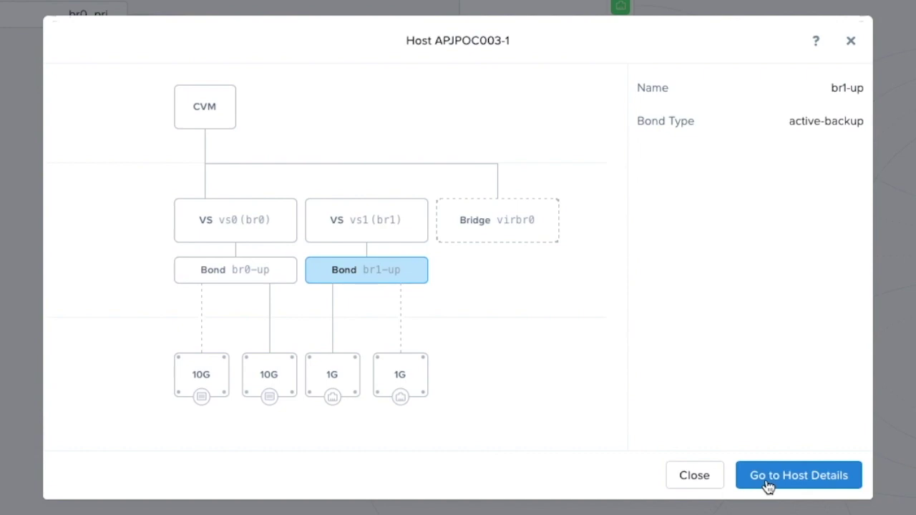
click(676, 482)
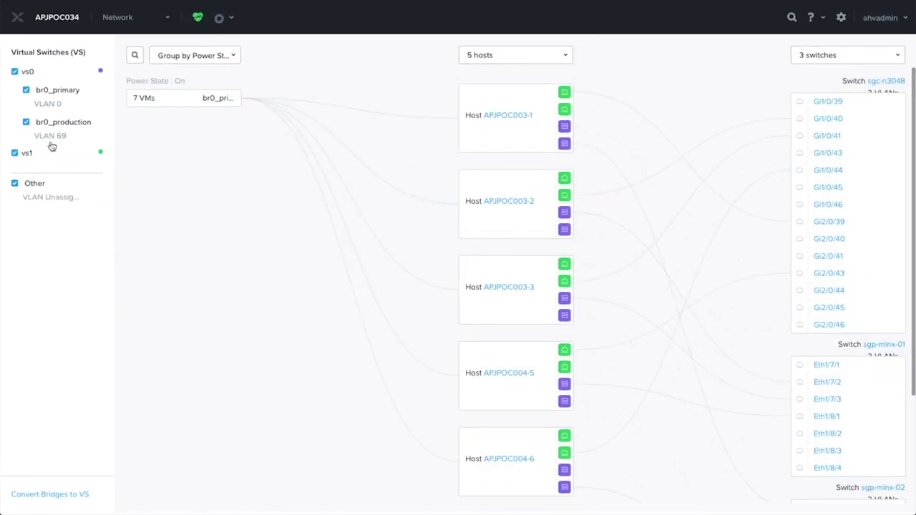
Create network vs1_production on virtual switch vs1 with VLAN ID 69.
click(124, 19)
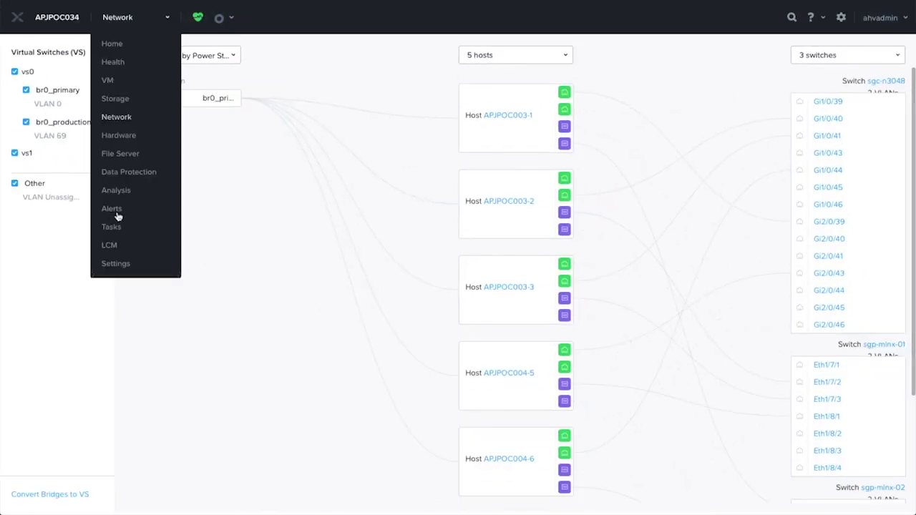
click(121, 266)
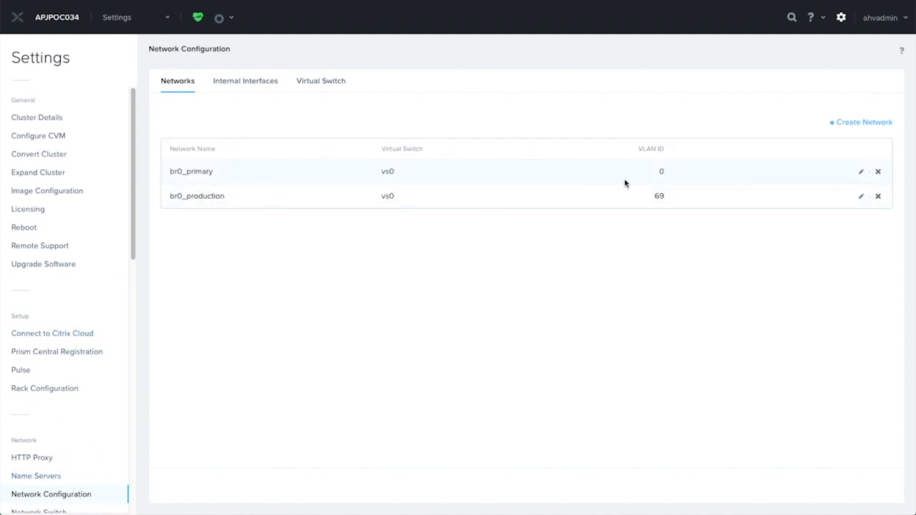
click(852, 123)
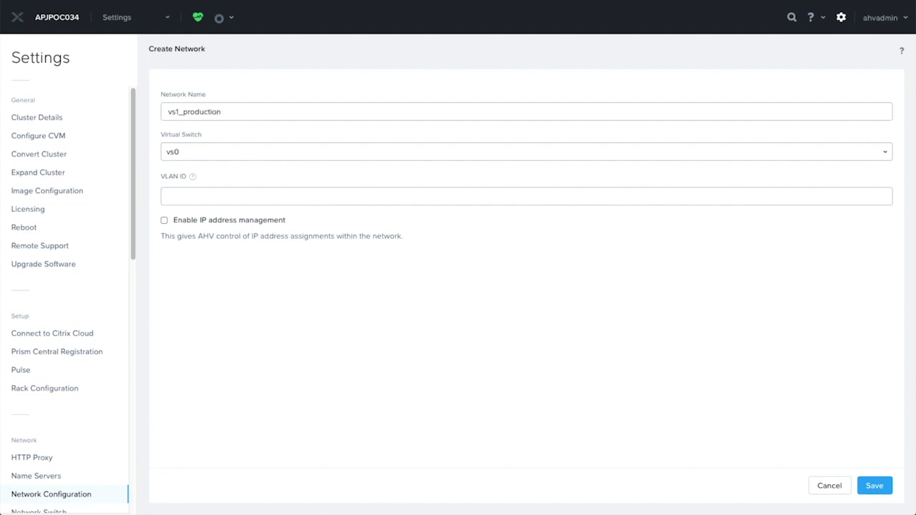
click(241, 155)
click(241, 165)
click(240, 193)
text(69)
click(871, 488)
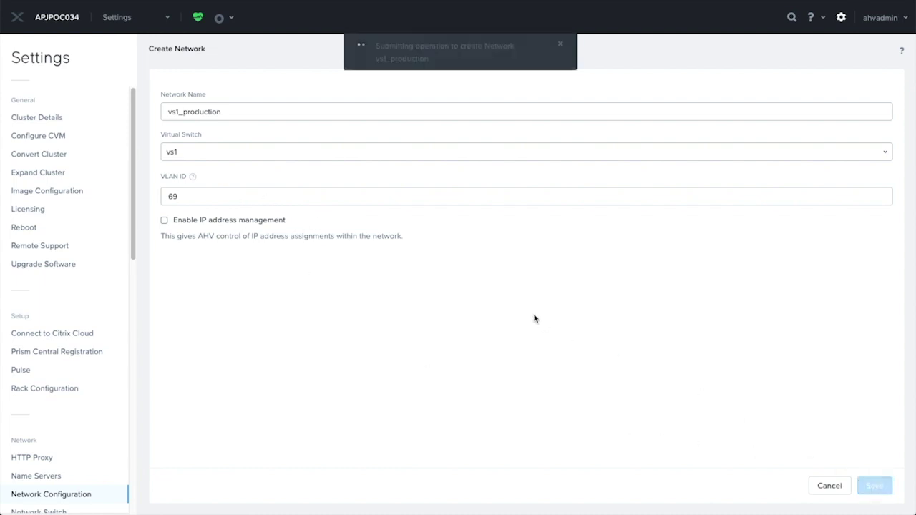
click(561, 44)
Try saving network vs1_production69 on vs1 with VLAN 69, rejected as duplicate; enable IP address management.
click(856, 120)
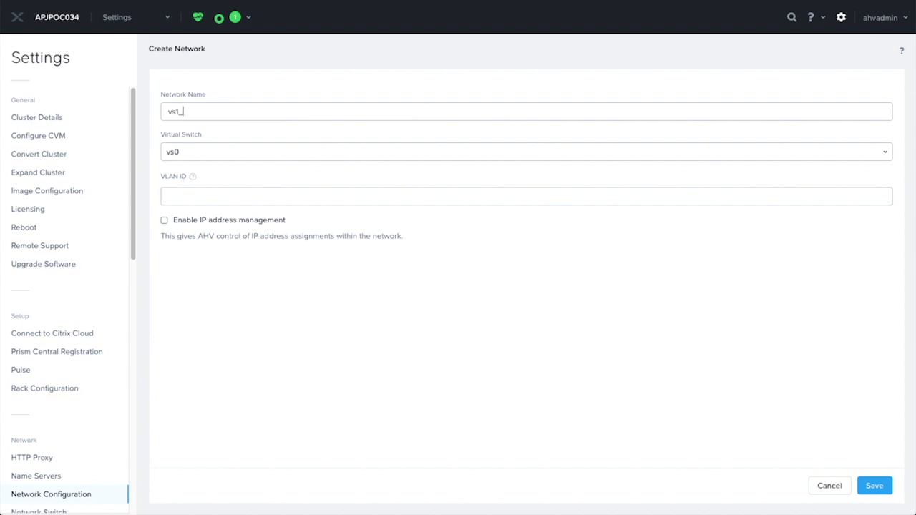
text(vs1_prodeuction69)
click(279, 157)
click(263, 192)
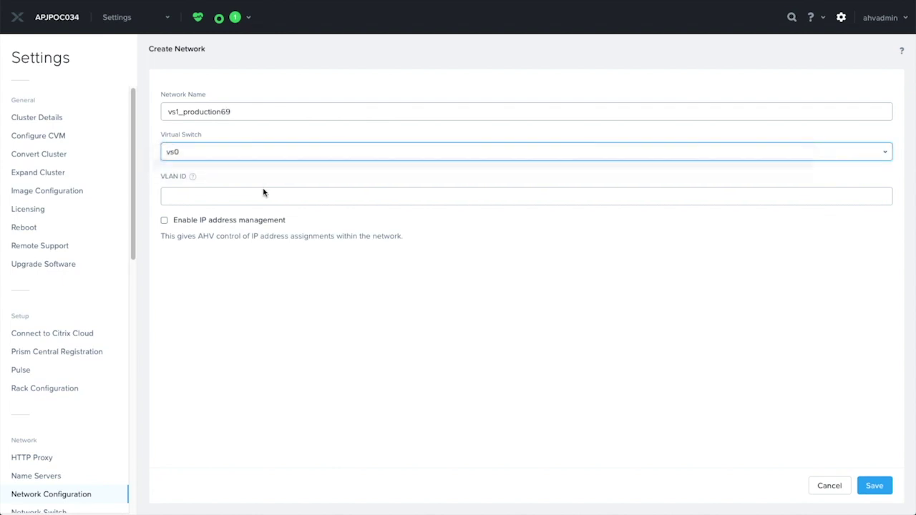
click(262, 192)
text(69)
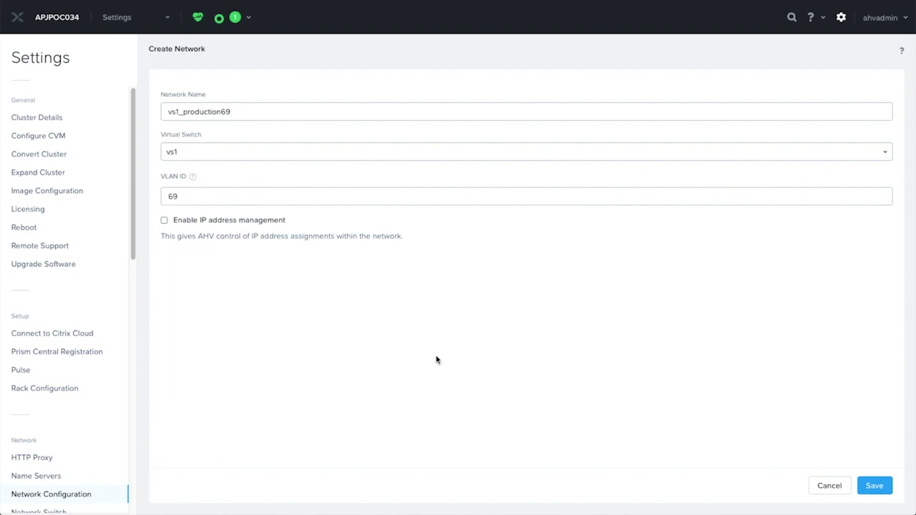
click(865, 486)
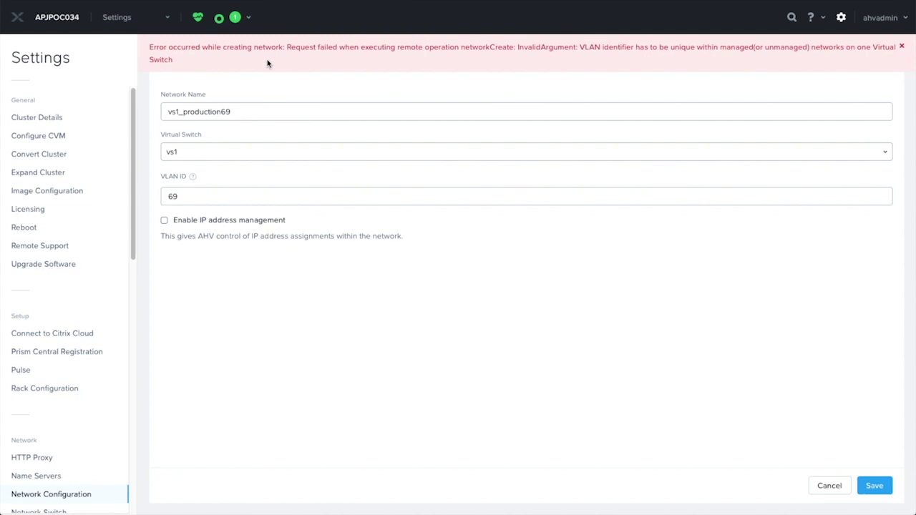
click(165, 220)
Rename the network to vs1_production_ipam with subnet 10.139.72.0/22 and gateway 10.139.72.1.
click(259, 111)
key(BackSpace)
key(BackSpace)
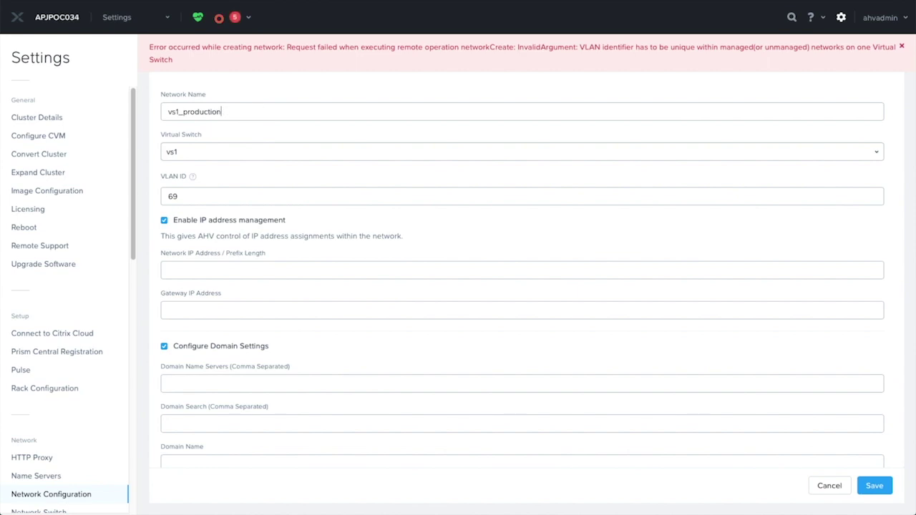
text(_ipam)
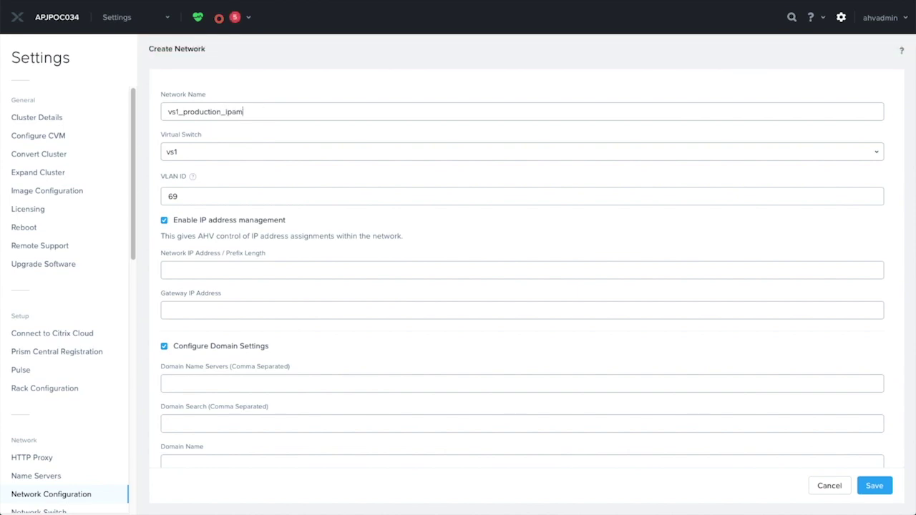
click(230, 269)
text(10.139.72.0/22)
key(Tab)
text(10.139.72.1)
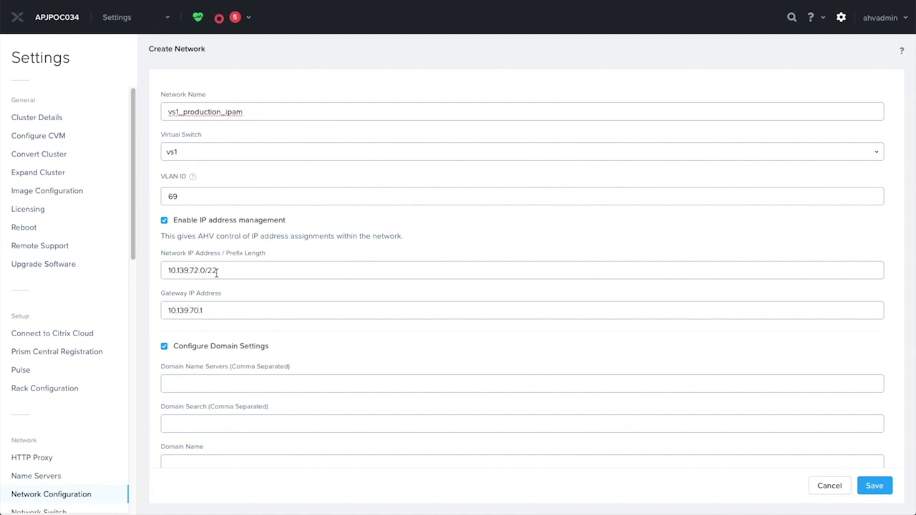
Add IP pool 10.139.72.100–10.139.72.200 and save the network.
scroll(224, 427, down, 5)
click(217, 409)
text(10.139.72.100)
key(Tab)
text(10.139.72.200)
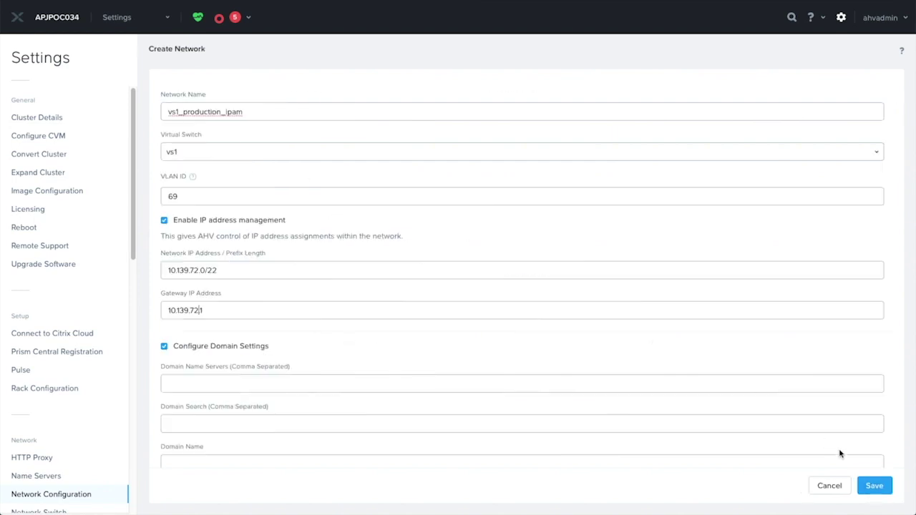
click(874, 485)
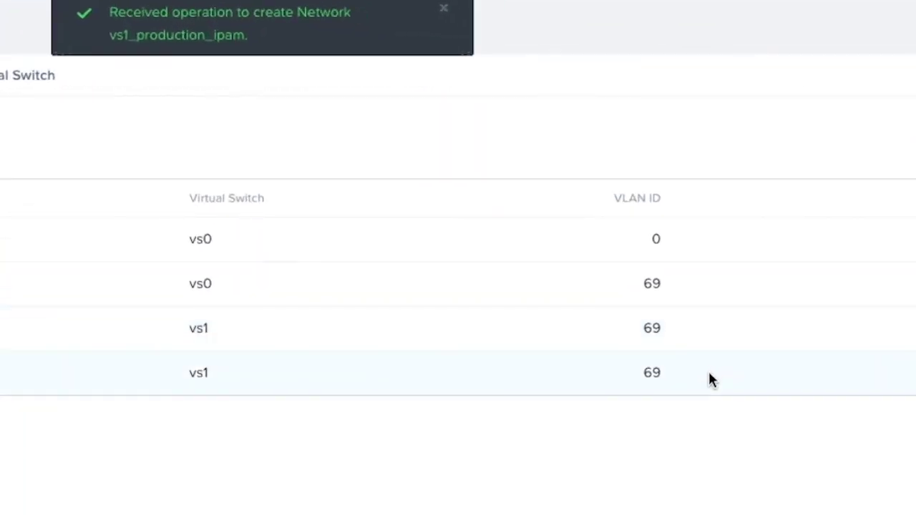
click(438, 9)
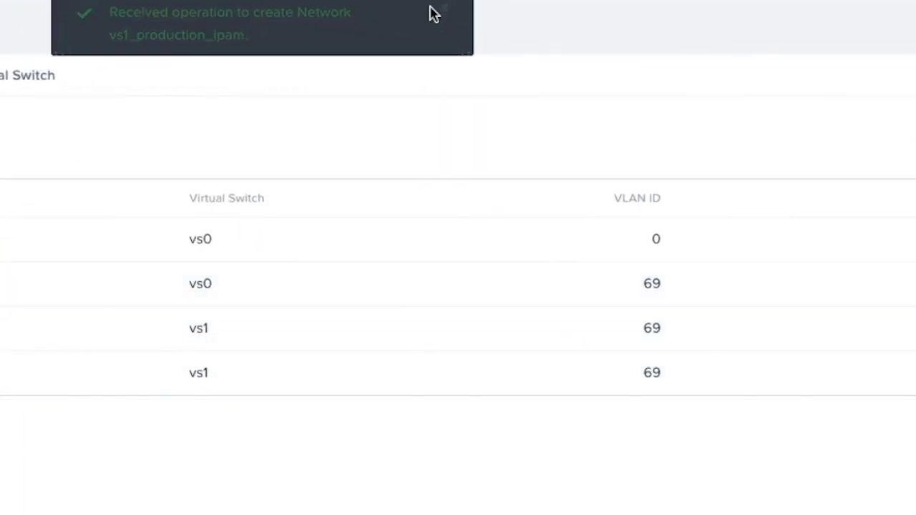